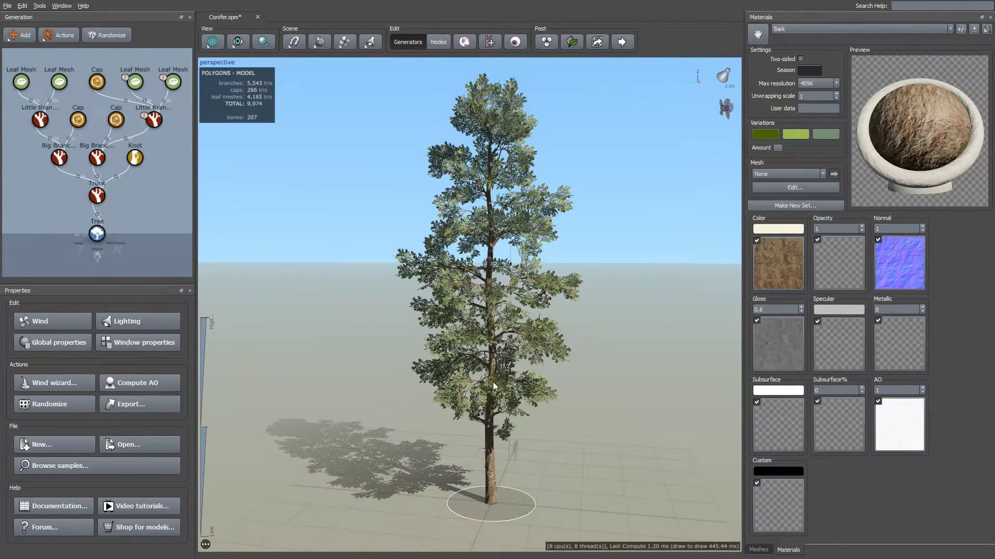
Step: Select the wind fan and enable wind so the conifer sways
left_click_drag(316, 423, 321, 418)
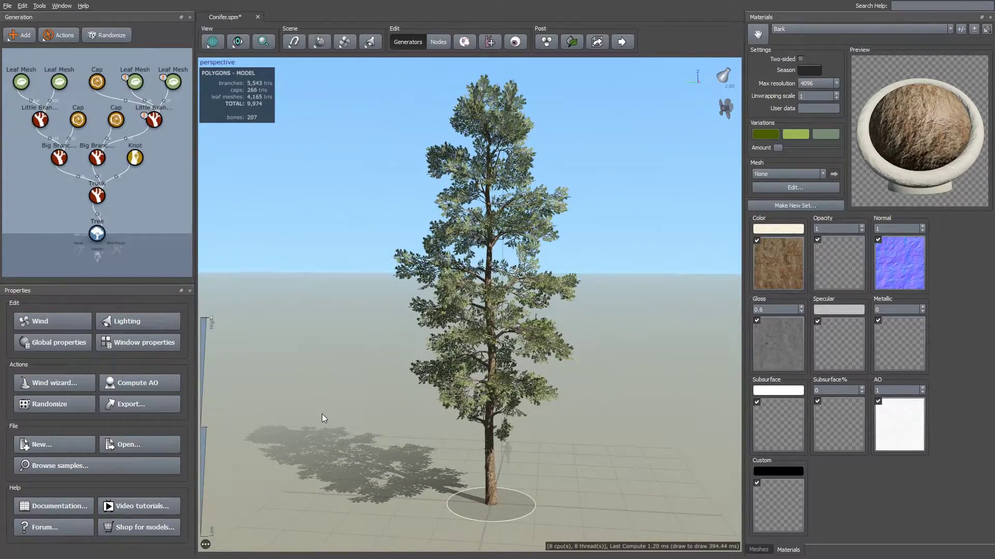
left_click_drag(347, 380, 378, 371)
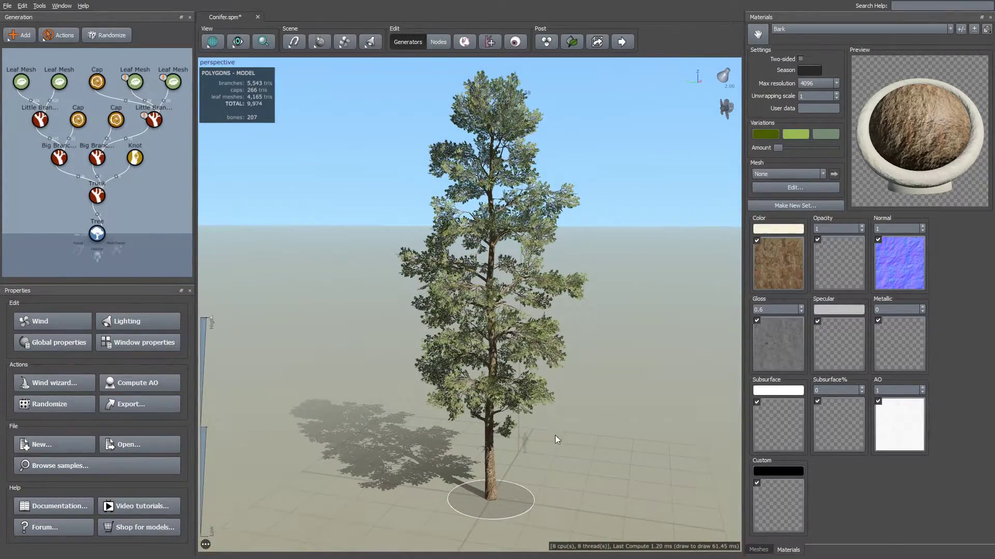
left_click_drag(555, 435, 317, 481)
left_click_drag(582, 467, 457, 437)
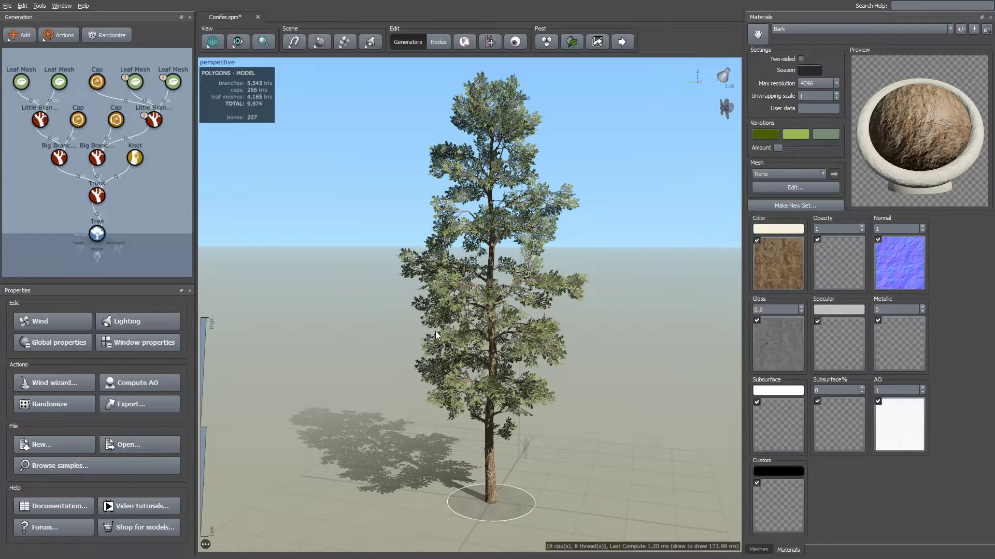
left_click_drag(435, 332, 439, 337)
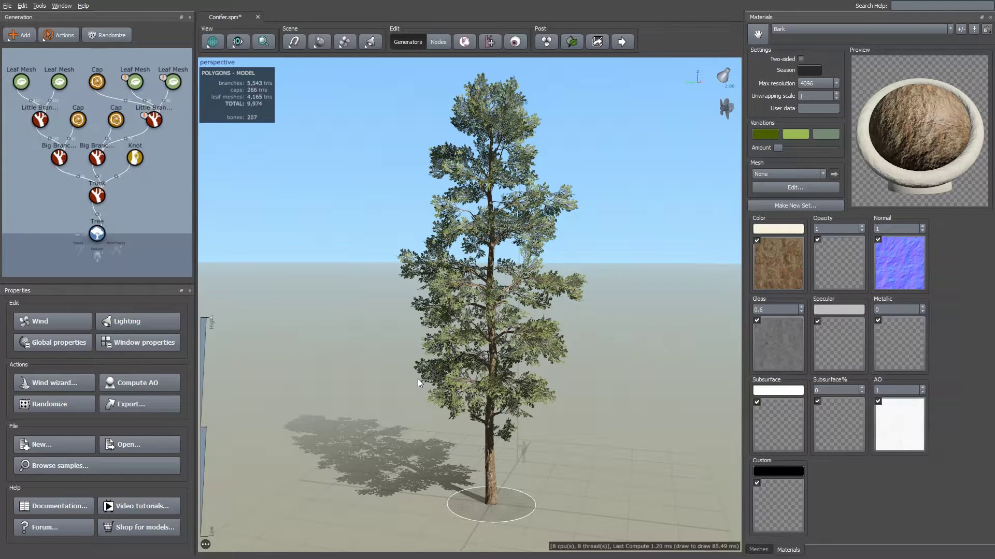
left_click(723, 108)
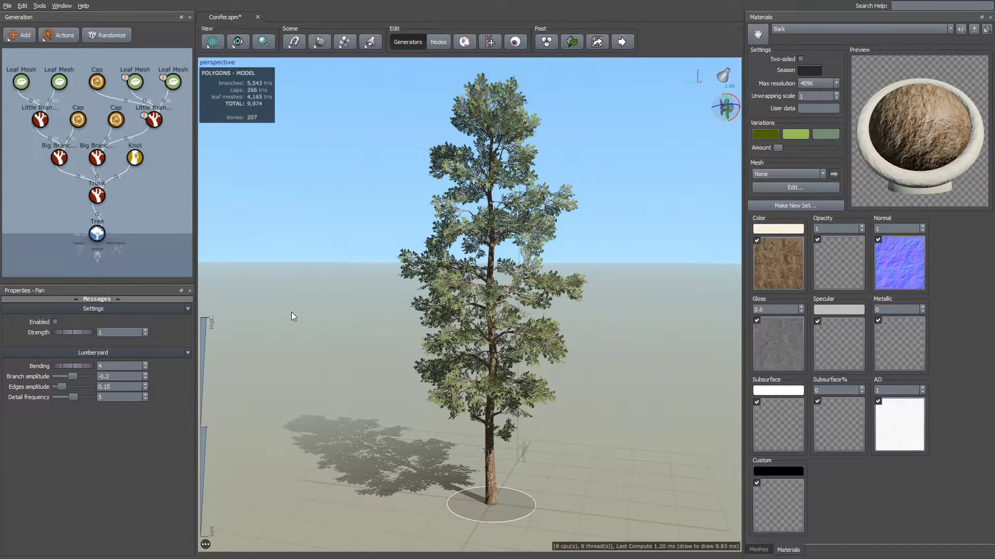
left_click(55, 322)
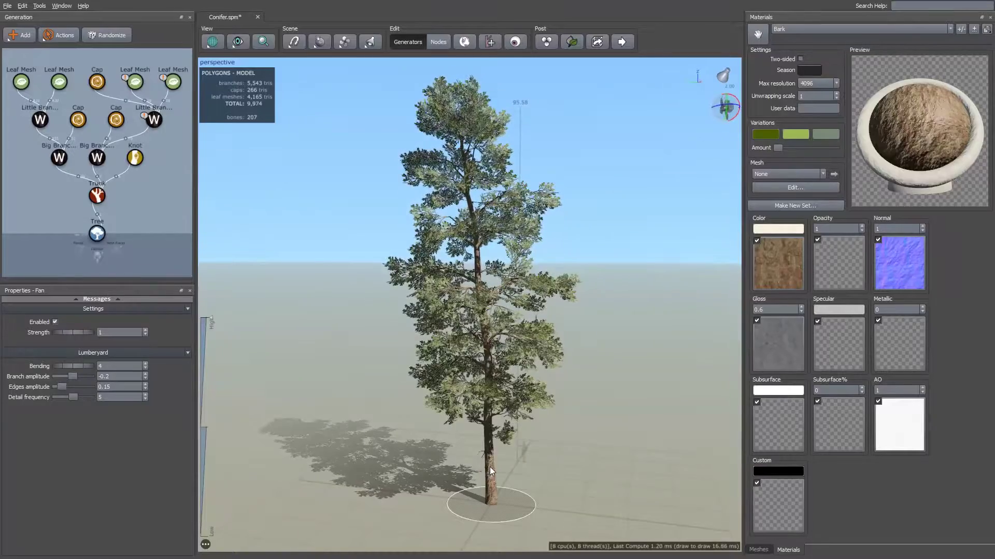
Step: Watch the swaying tree from several angles while lowering its level of detail
mouse_move(490, 467)
left_mouse_down()
mouse_move(387, 464)
mouse_move(505, 470)
mouse_move(478, 458)
left_mouse_up()
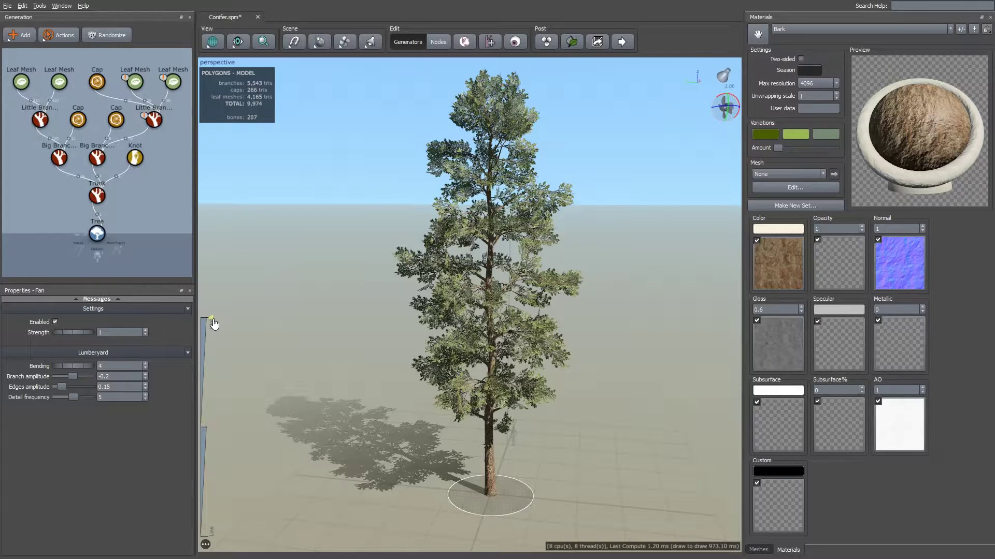
left_click_drag(214, 324, 195, 304)
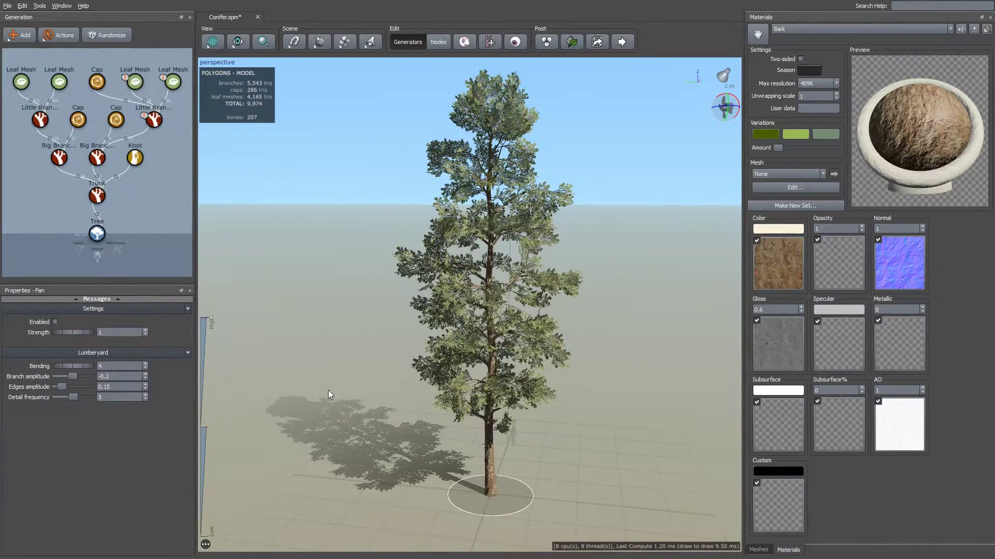
left_click_drag(327, 390, 328, 389)
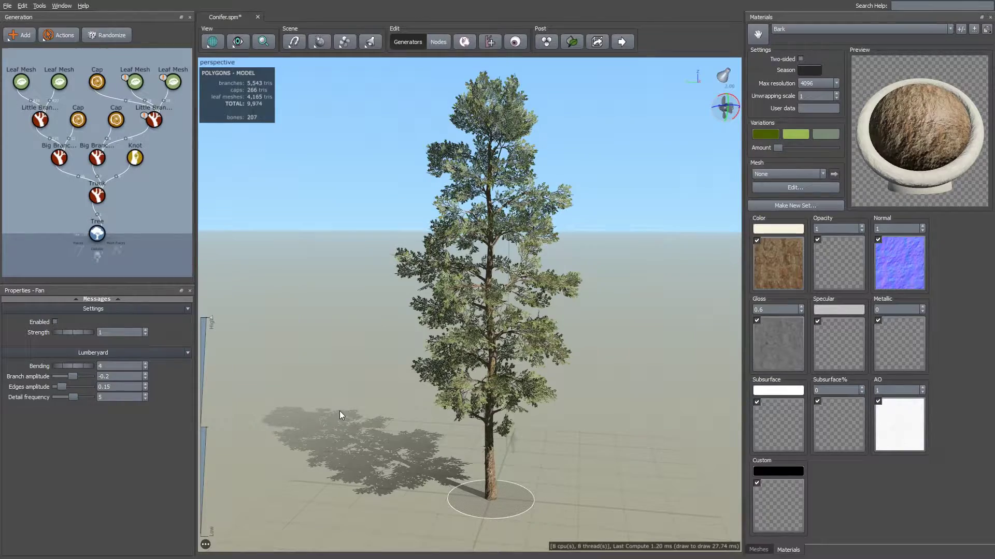
mouse_move(589, 438)
left_mouse_down()
mouse_move(546, 449)
mouse_move(588, 445)
left_mouse_up()
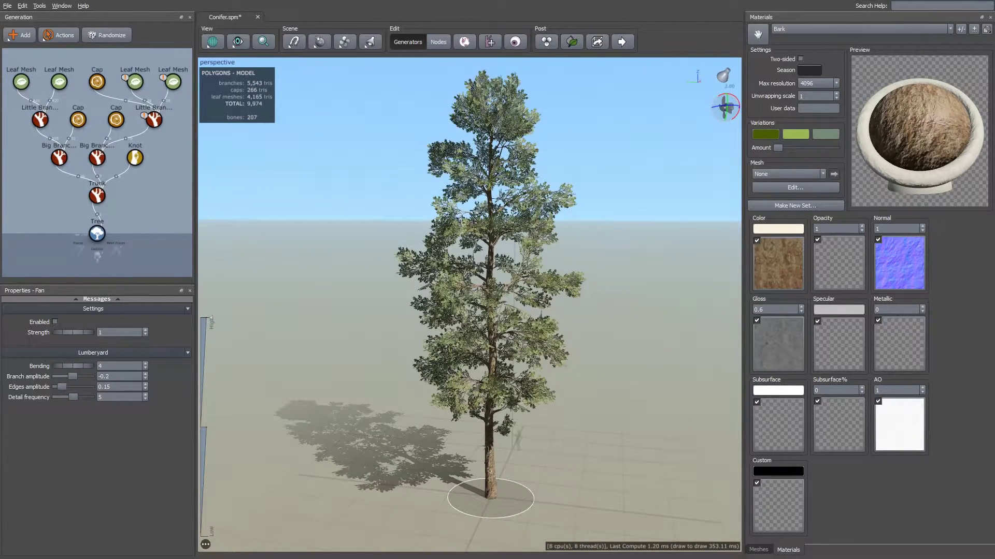
Step: Export the tree to Lumberyard as Conifer.cgf in the Objects > SpeedTrees folder
left_click(8, 5)
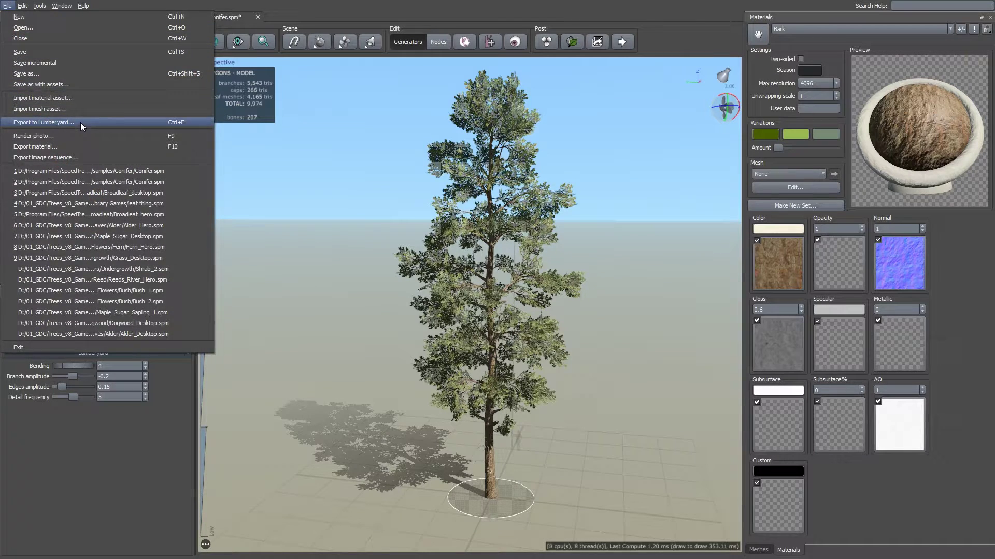
left_click(81, 123)
left_click_drag(176, 159, 202, 143)
left_click_drag(363, 144, 299, 162)
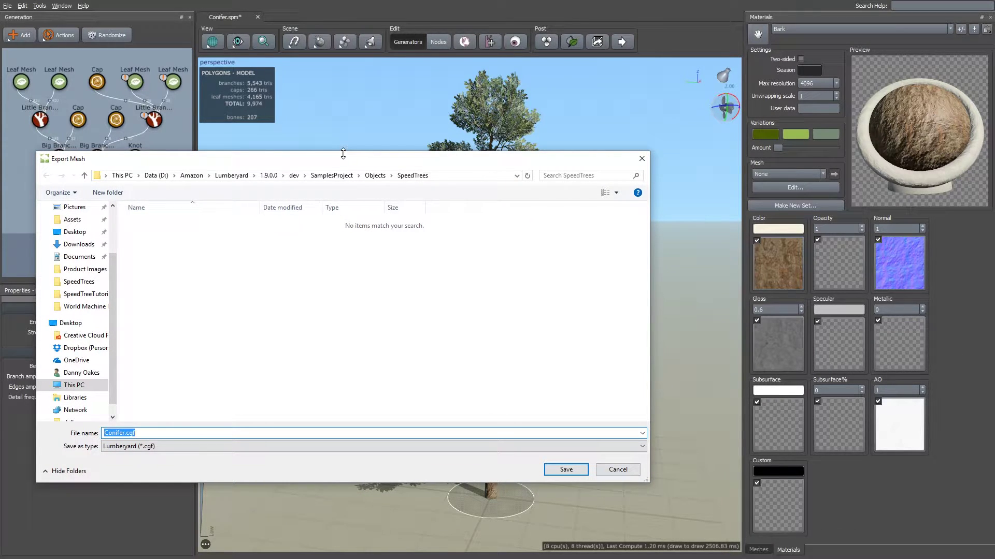
left_click_drag(321, 160, 329, 153)
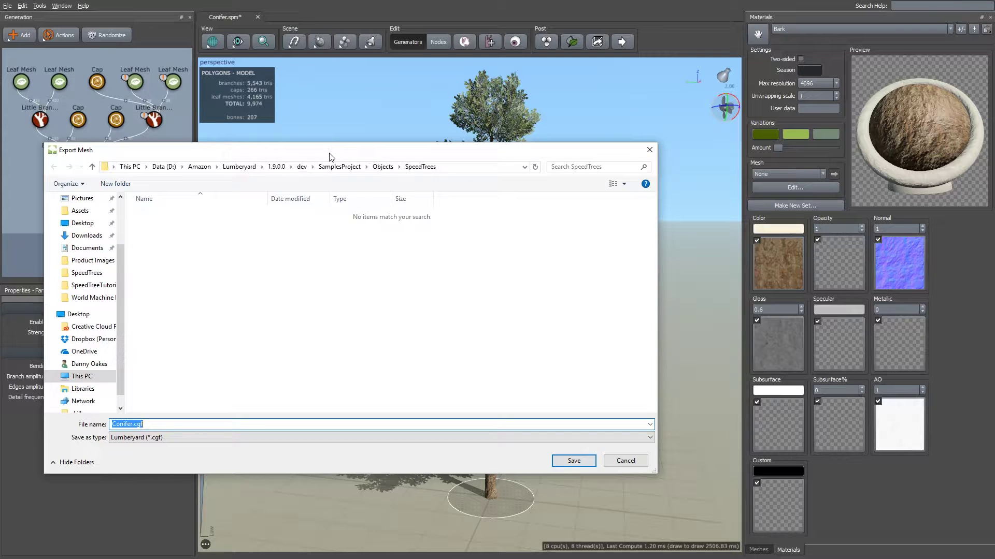
left_click(382, 166)
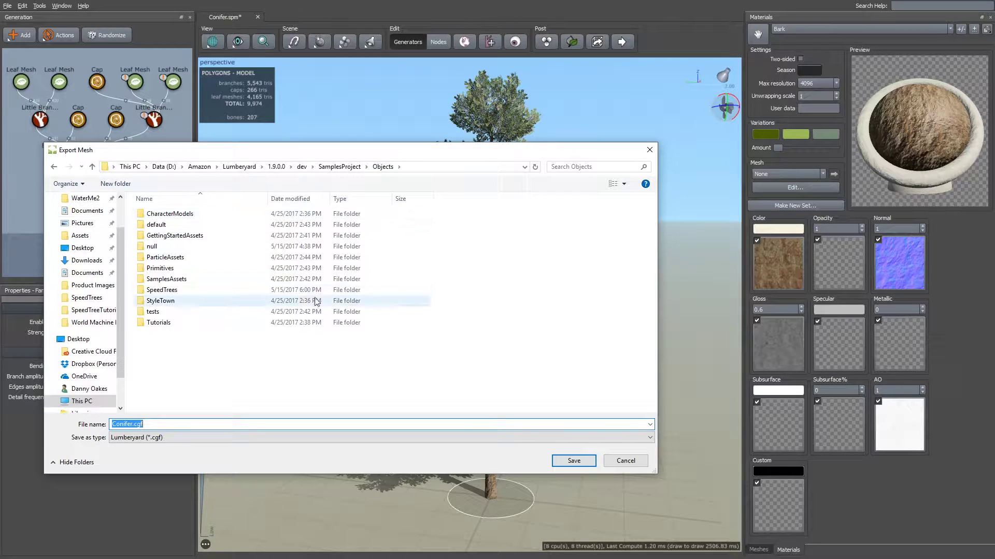
double_click(180, 293)
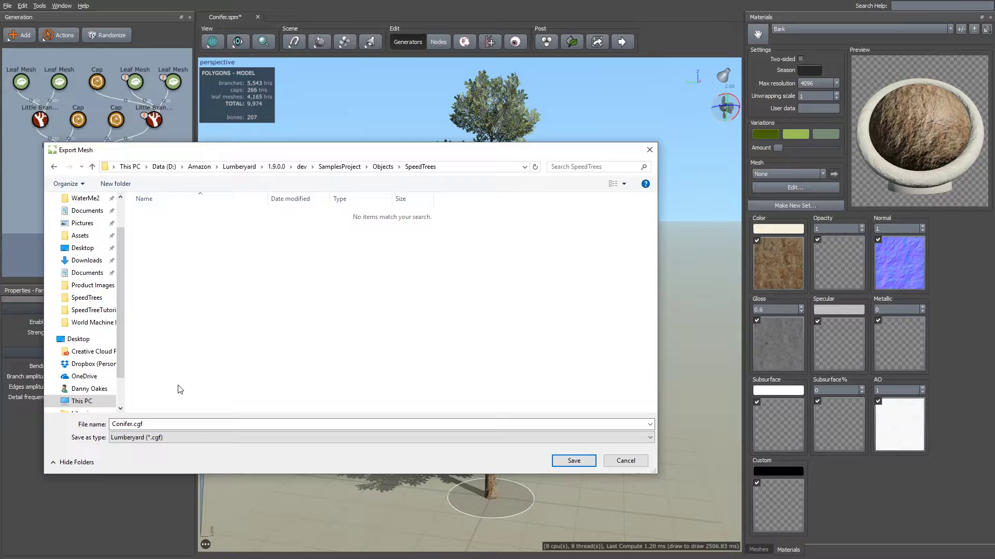
left_click(574, 461)
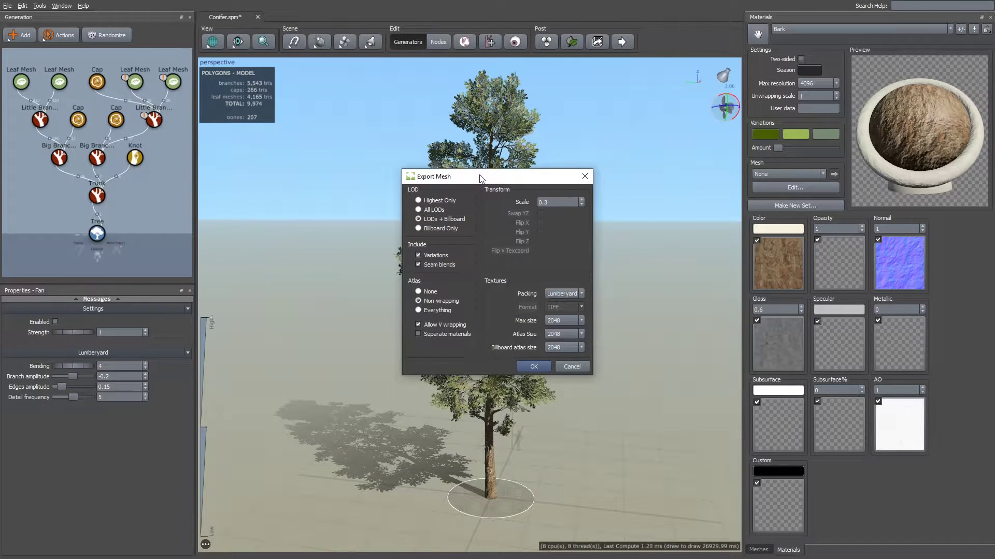
Step: Accept LODs + Billboard, non-wrapping atlas, scale 0.3 and Lumberyard packing to start exporting
left_click_drag(480, 183, 255, 185)
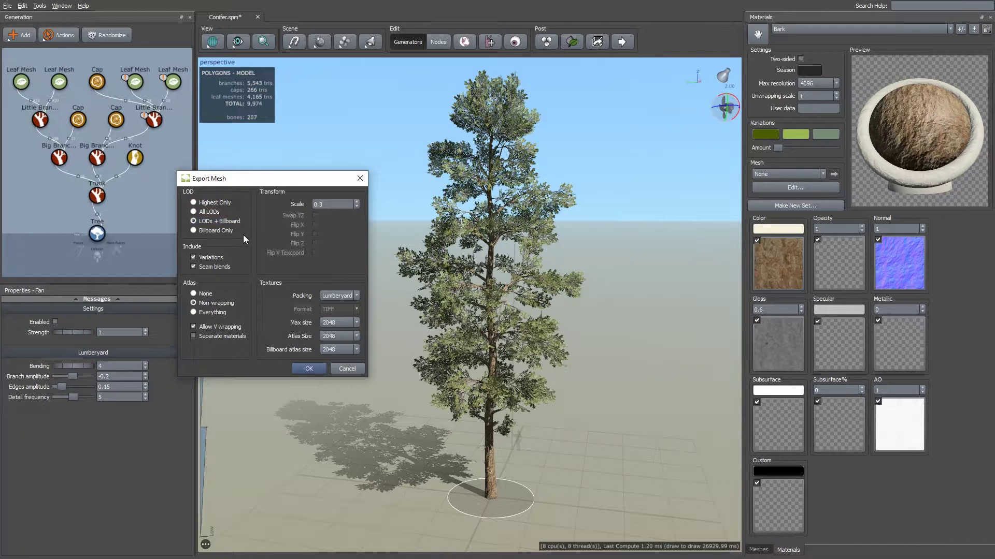
left_click_drag(230, 180, 230, 168)
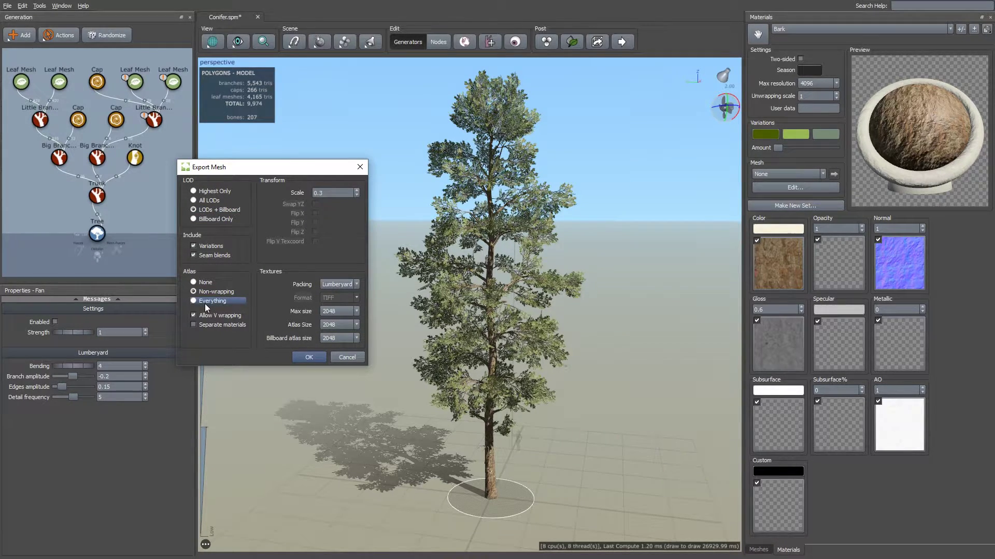
left_click_drag(237, 162, 221, 165)
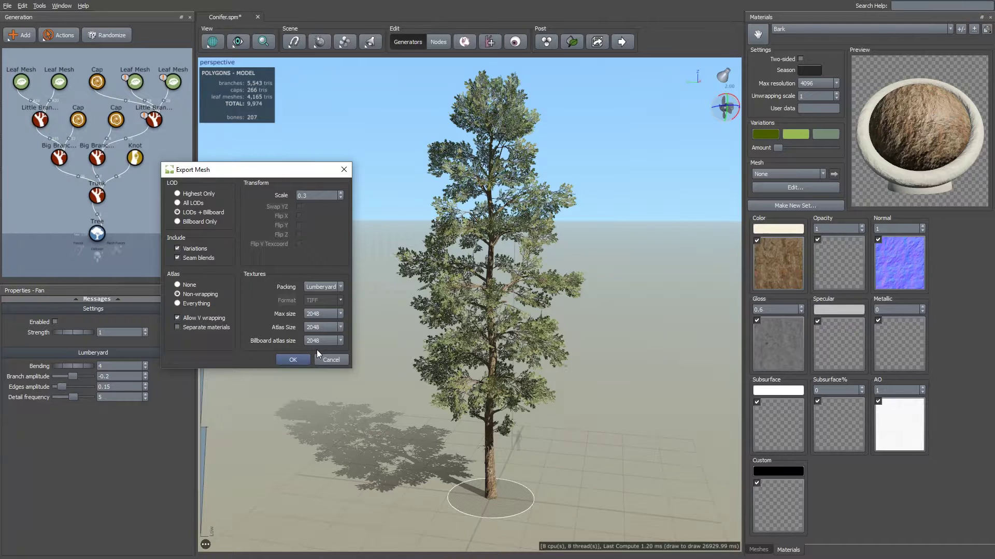
left_click(290, 360)
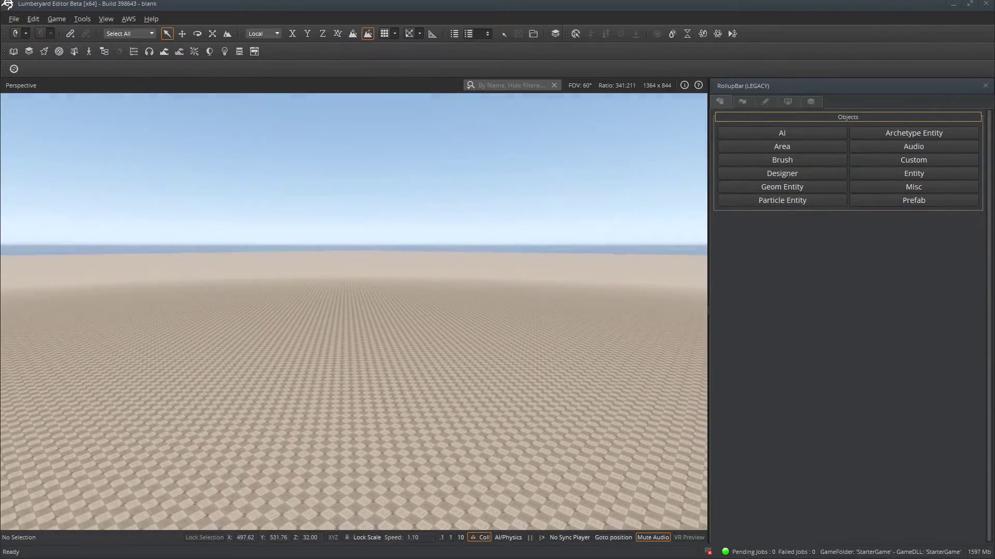
Step: Add Natural/conifer.cgf as a vegetation object in the Terrain Vegetation tool
right_click_drag(492, 251, 489, 261)
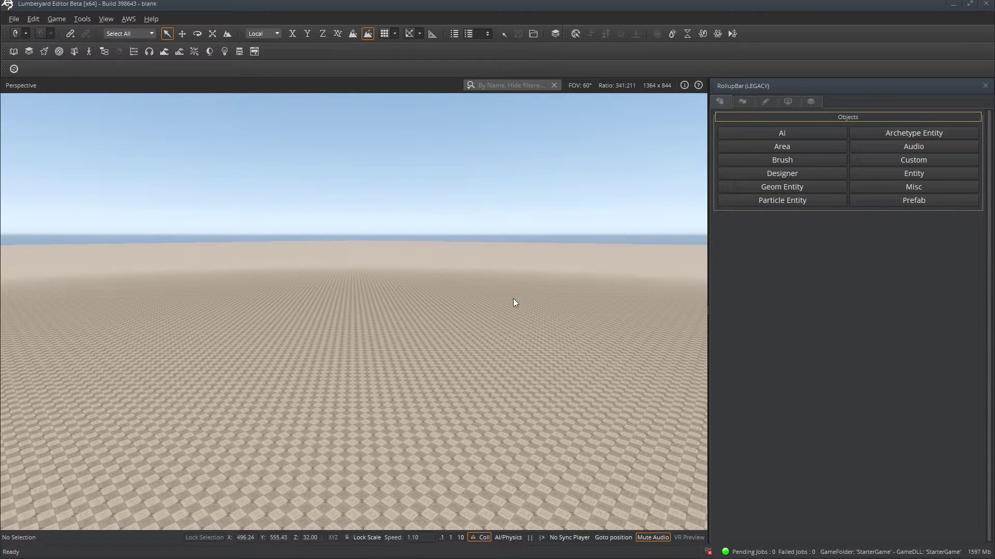
left_click(742, 102)
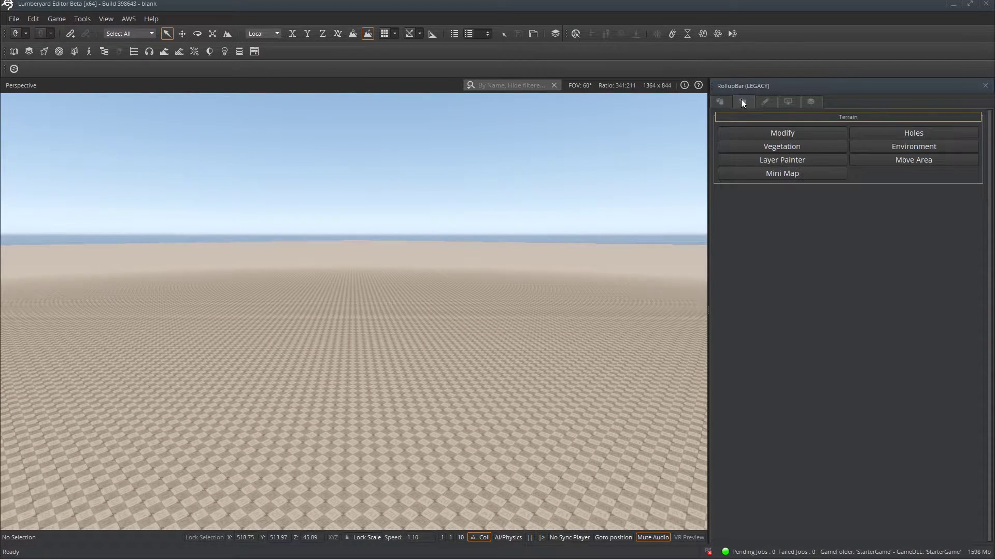
left_click(798, 147)
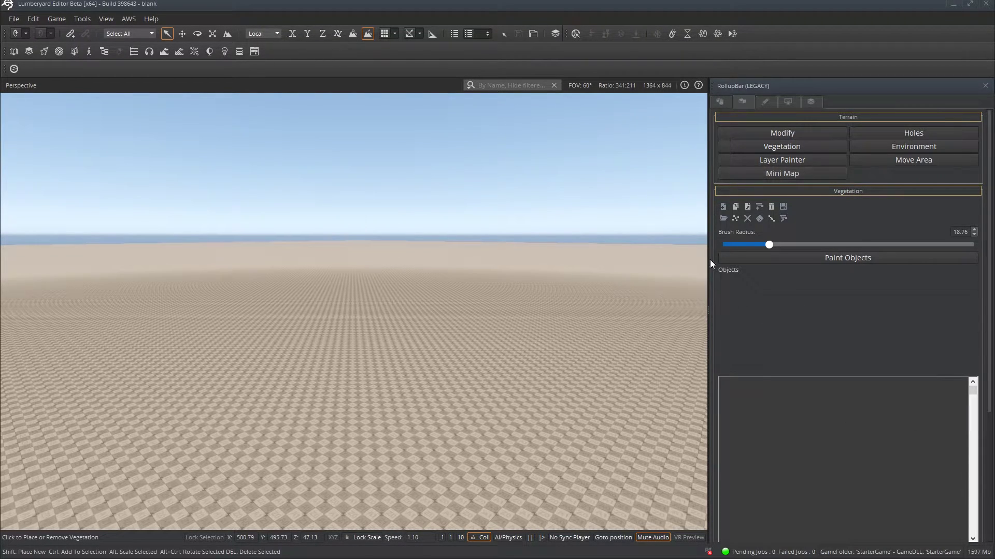
left_click(723, 206)
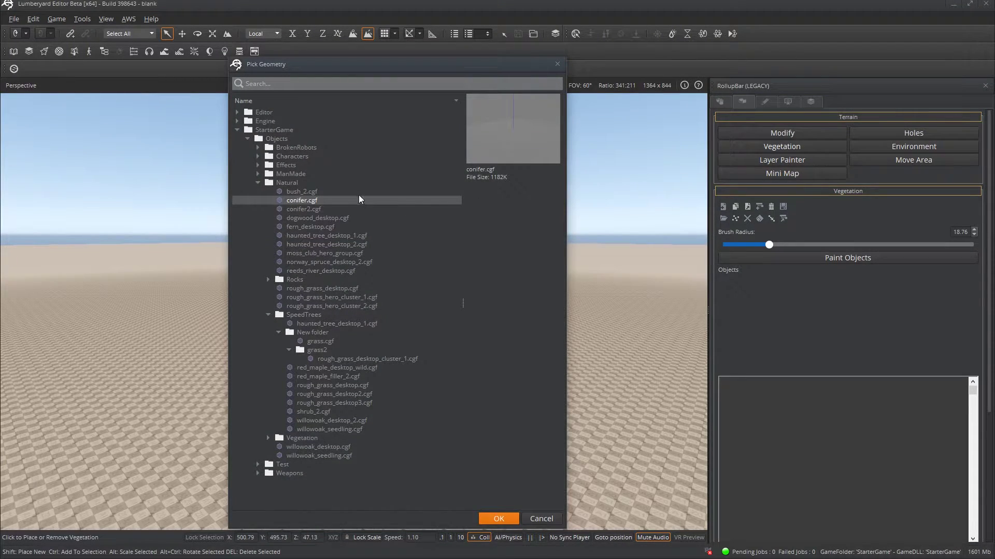
left_click(499, 516)
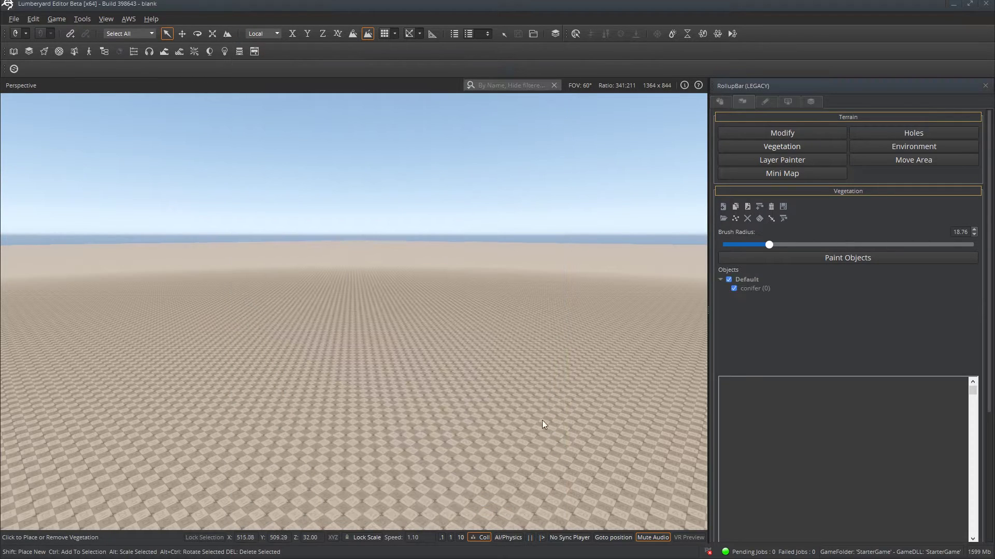
Step: Show the conifer's vegetation properties and turn on Random Rotation
left_click(752, 288)
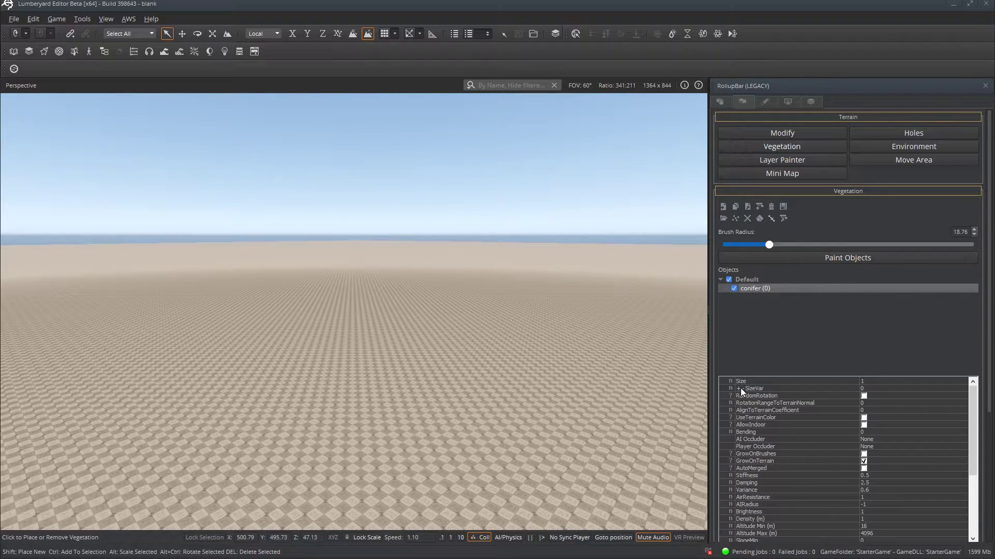
scroll(741, 387, "down", 2)
scroll(762, 394, "up", 2)
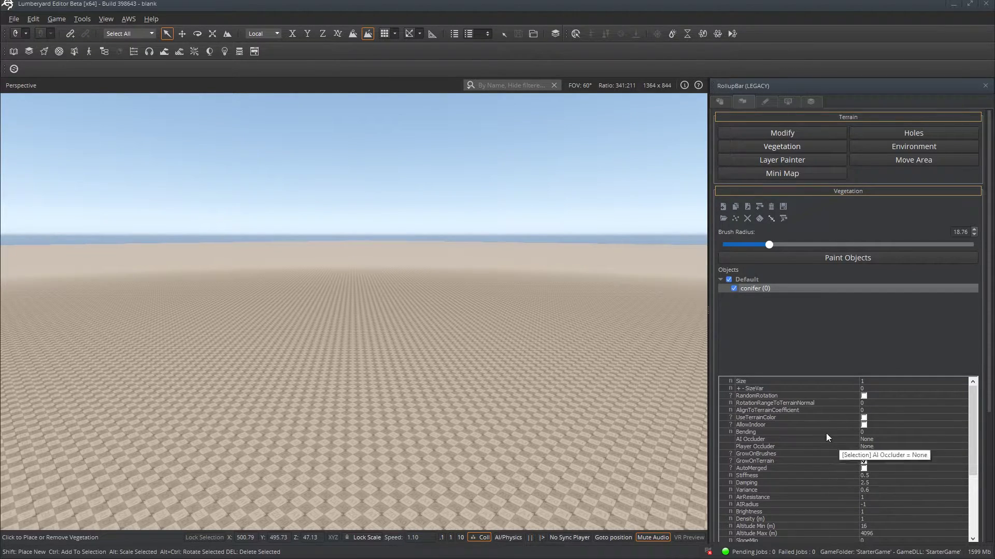
left_click(863, 397)
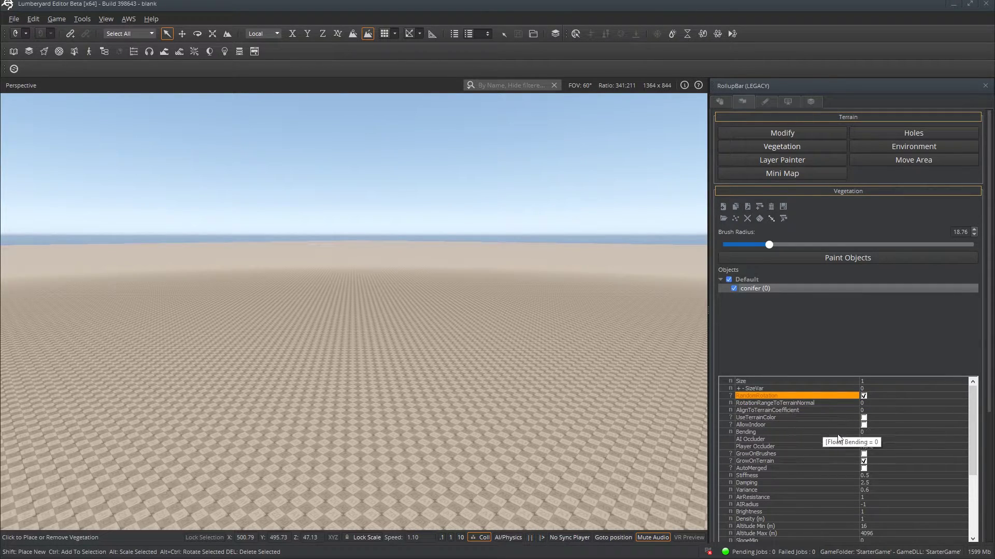
Step: Set the conifer's Bending to 4 and Density (m) to 25
left_click(864, 432)
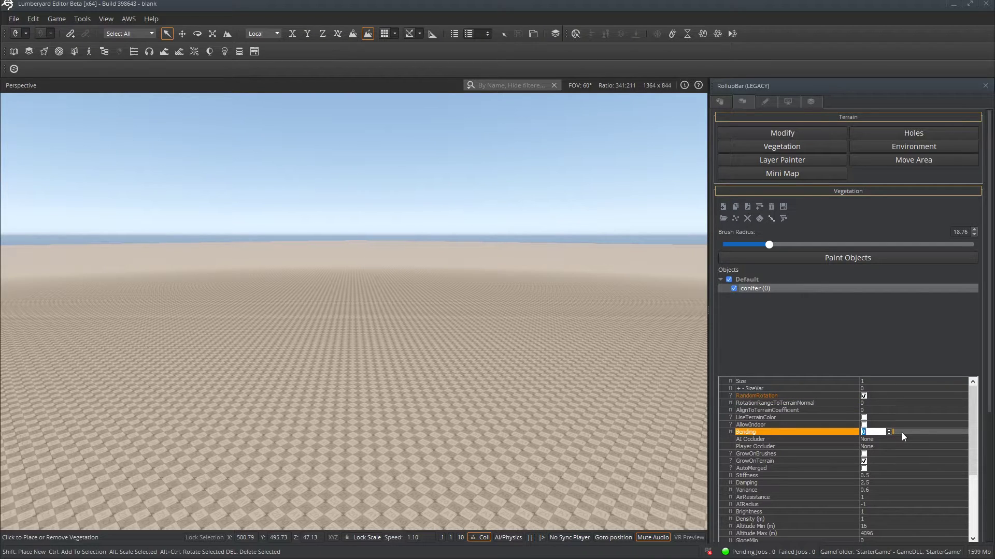
type("4")
left_click(884, 518)
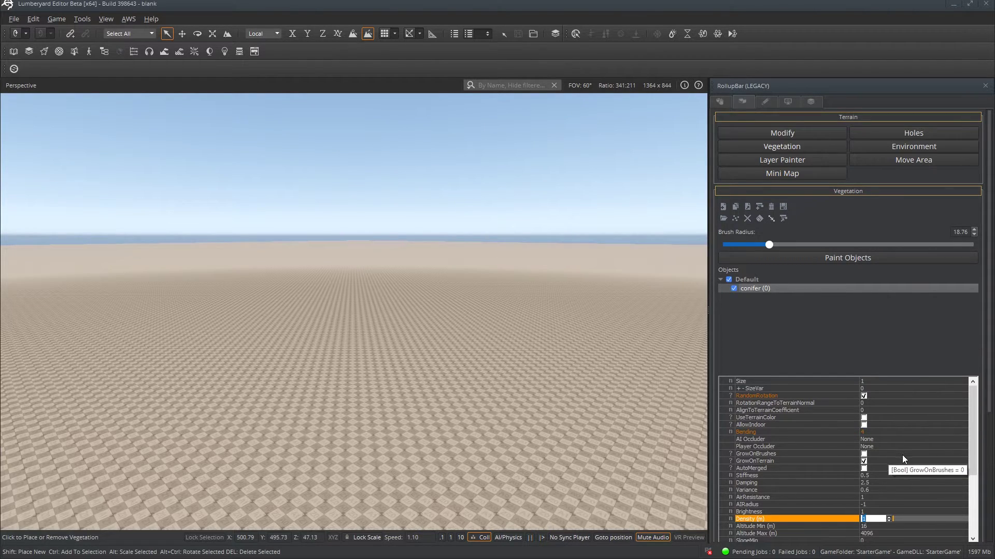
type("25")
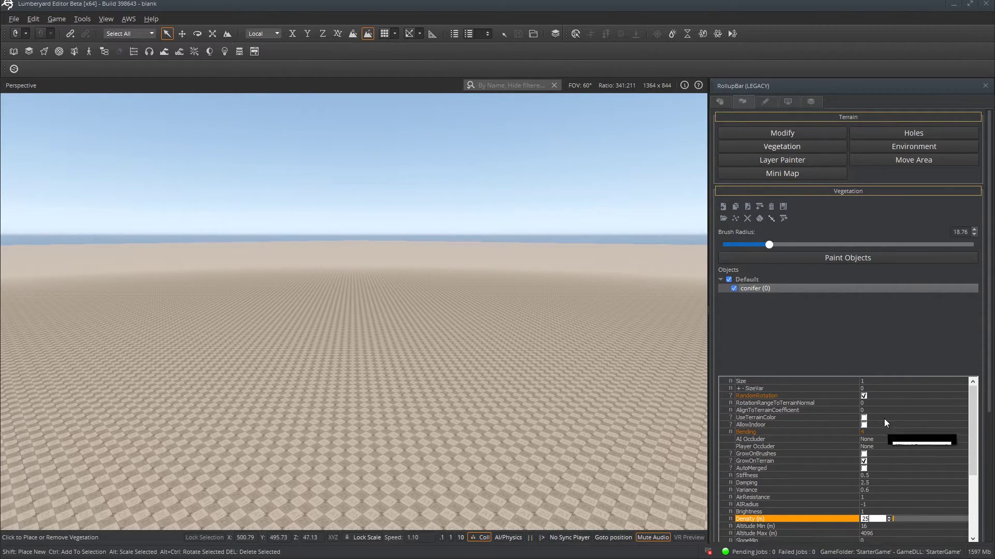
left_click(887, 388)
left_click(892, 337)
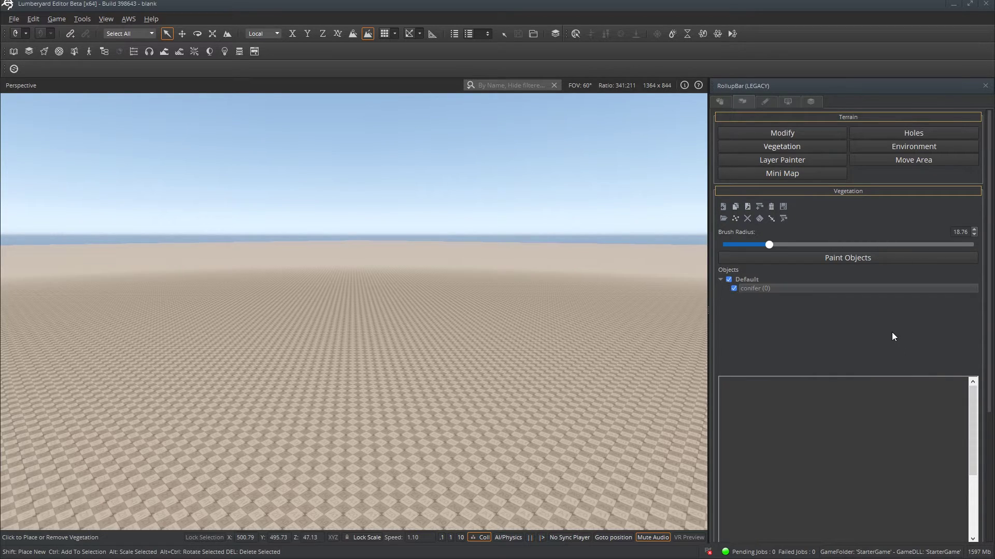
Step: Paint 199 conifer instances across the terrain with Paint Objects
left_click(772, 288)
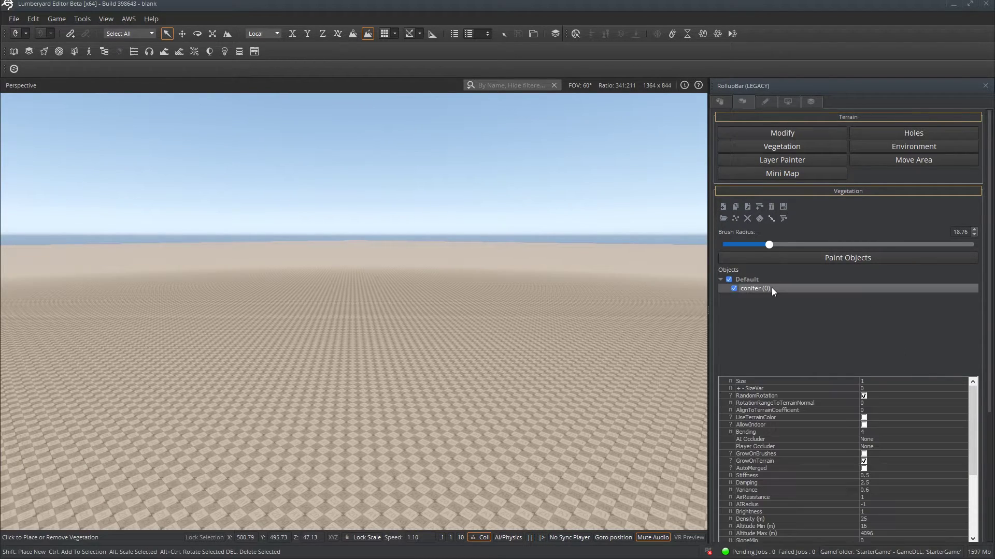
left_click(798, 258)
mouse_move(537, 314)
left_mouse_down()
mouse_move(332, 343)
mouse_move(277, 293)
left_mouse_up()
mouse_move(317, 342)
right_mouse_down()
mouse_move(321, 319)
mouse_move(314, 337)
right_mouse_up()
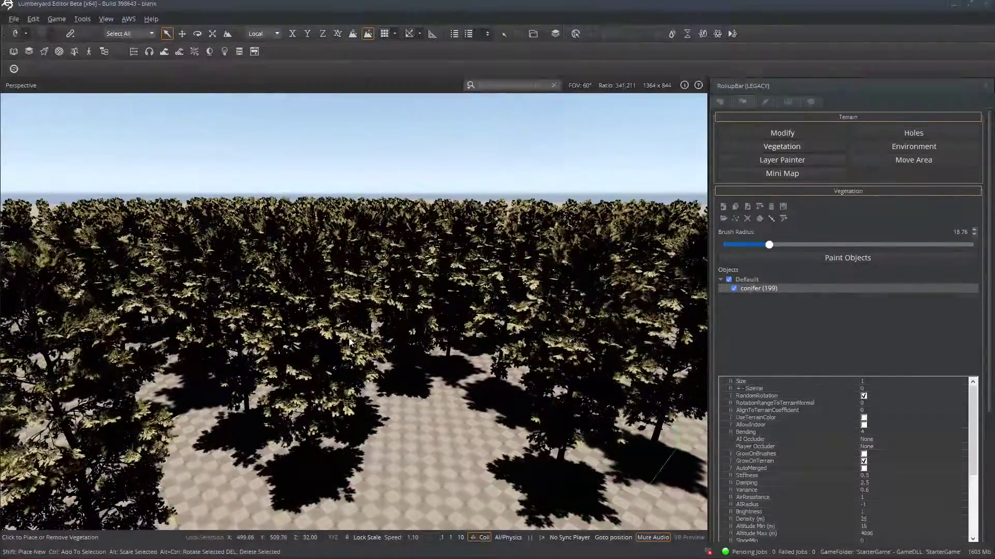
right_click_drag(373, 348, 372, 348)
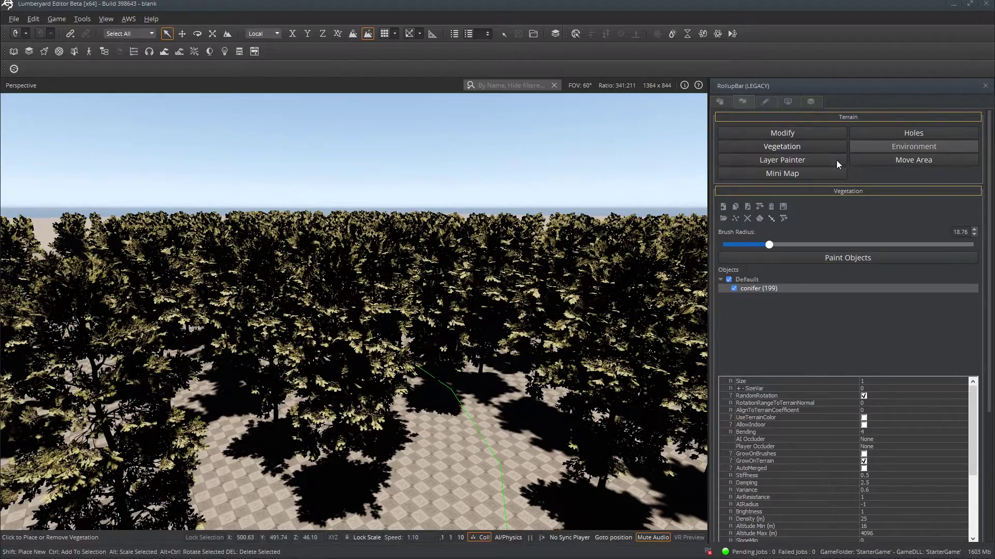
Step: Check Active under Total Illumination v2 and look around the brighter forest
scroll(875, 306, "down", 12)
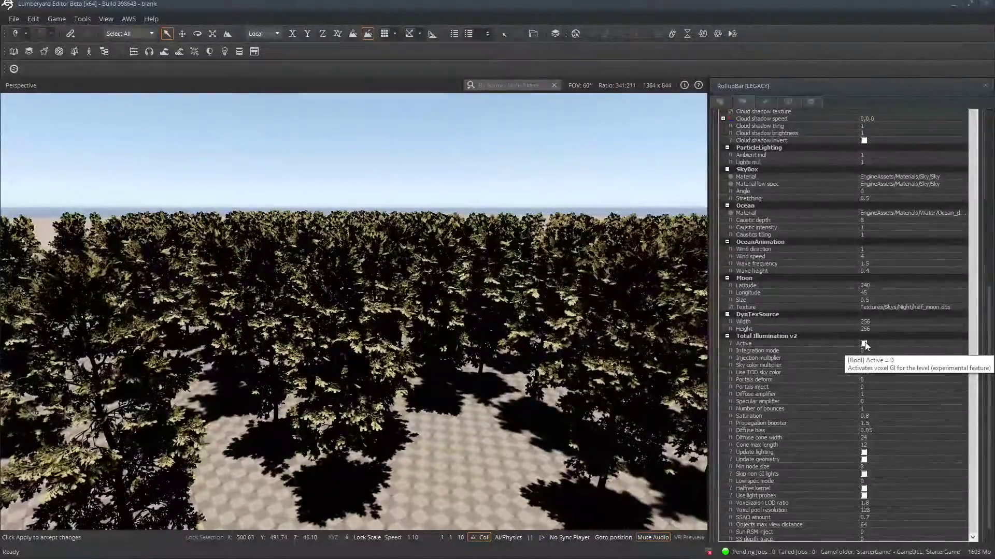
left_click(864, 344)
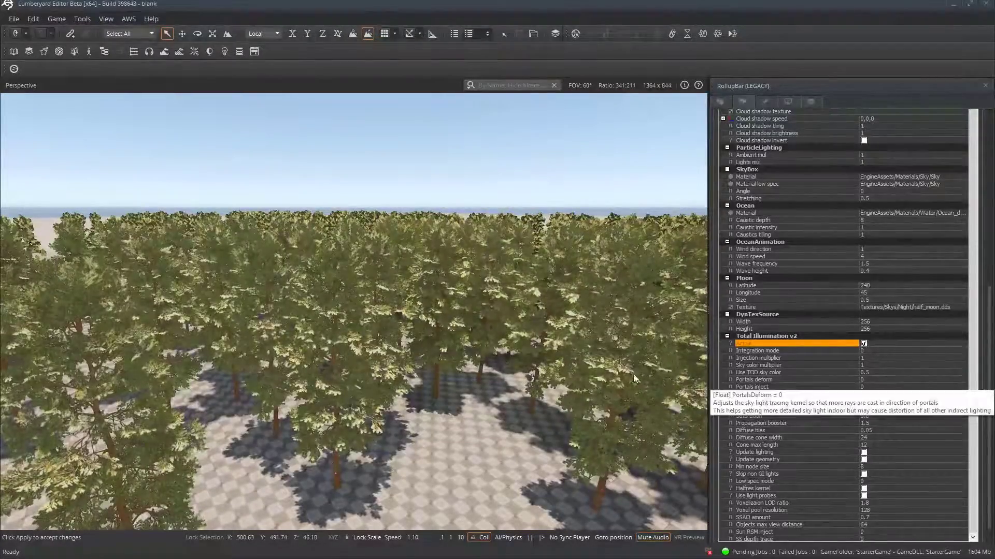
right_click_drag(560, 354, 494, 382)
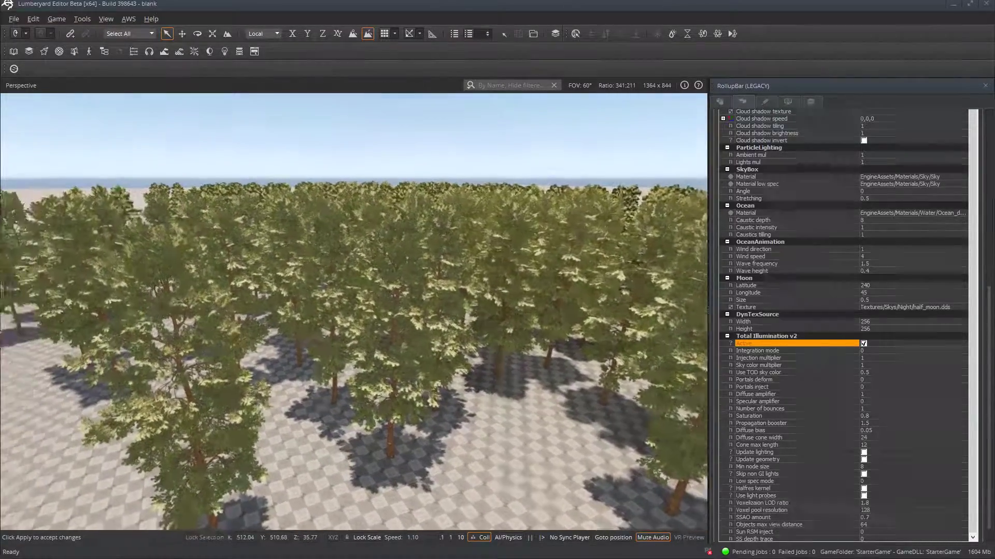